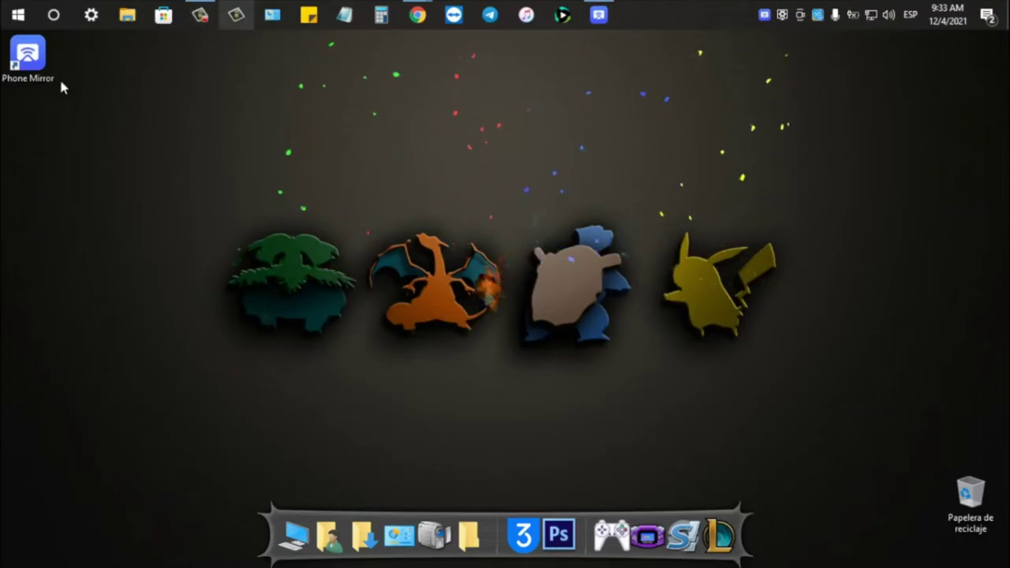
# Step: Launch Phone Mirror from its desktop shortcut with administrator rights
pyautogui.click(28, 57)
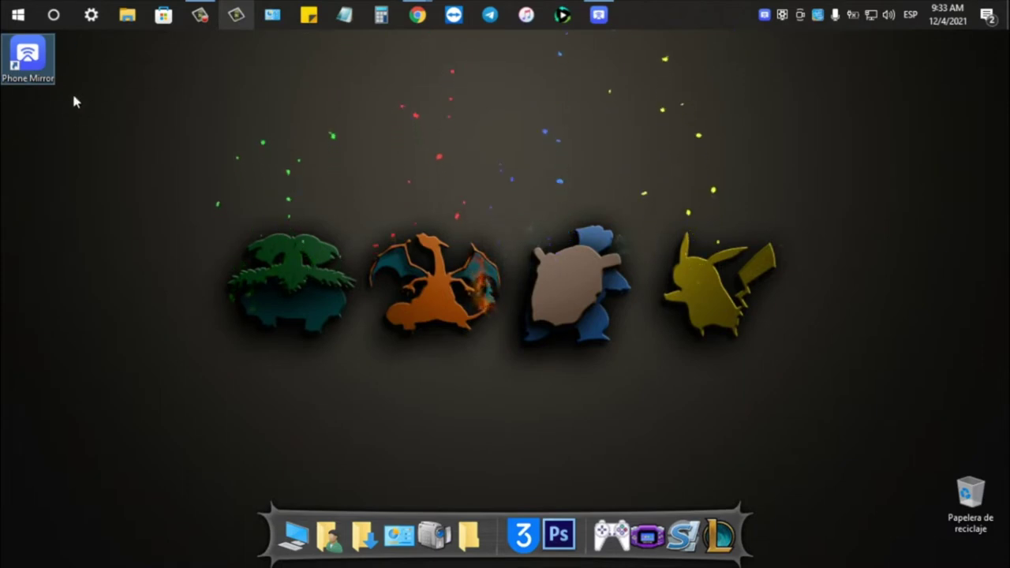
pyautogui.rightClick(38, 60)
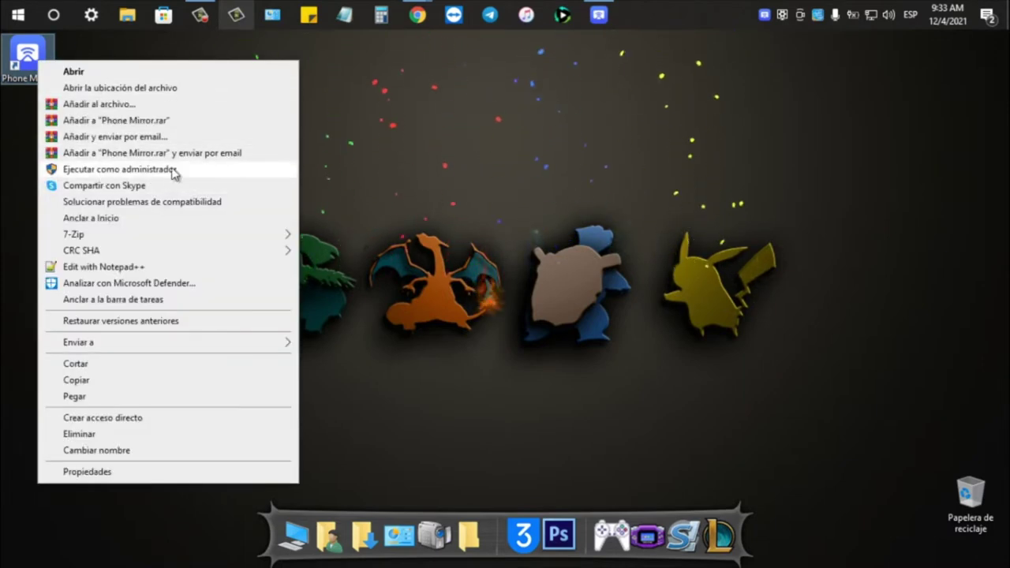
pyautogui.click(173, 171)
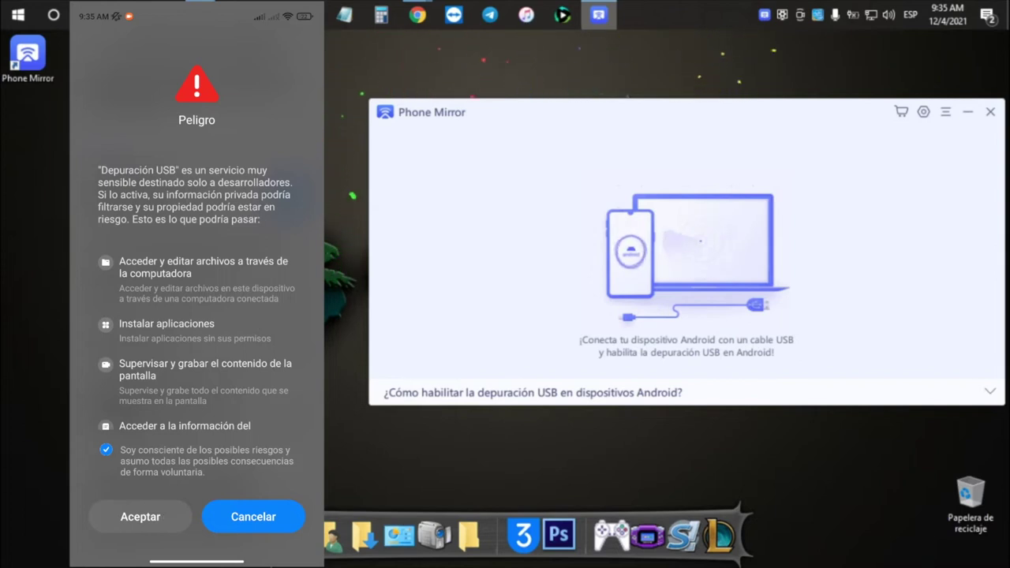
# Step: Accept the USB debugging risk warning on the phone and start mirroring the Redmi Note 9S in a window beside the main one
pyautogui.click(141, 517)
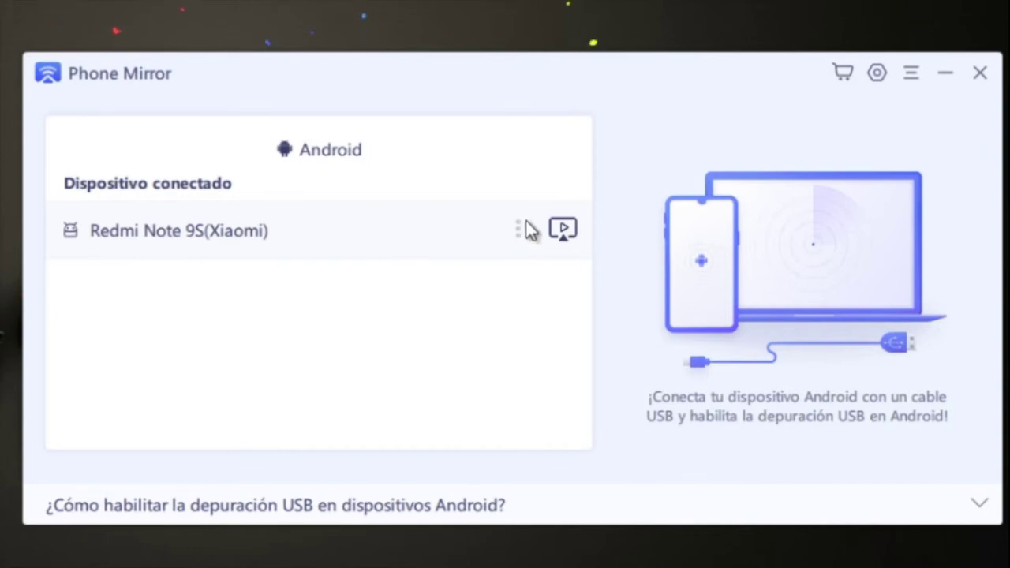
pyautogui.click(563, 231)
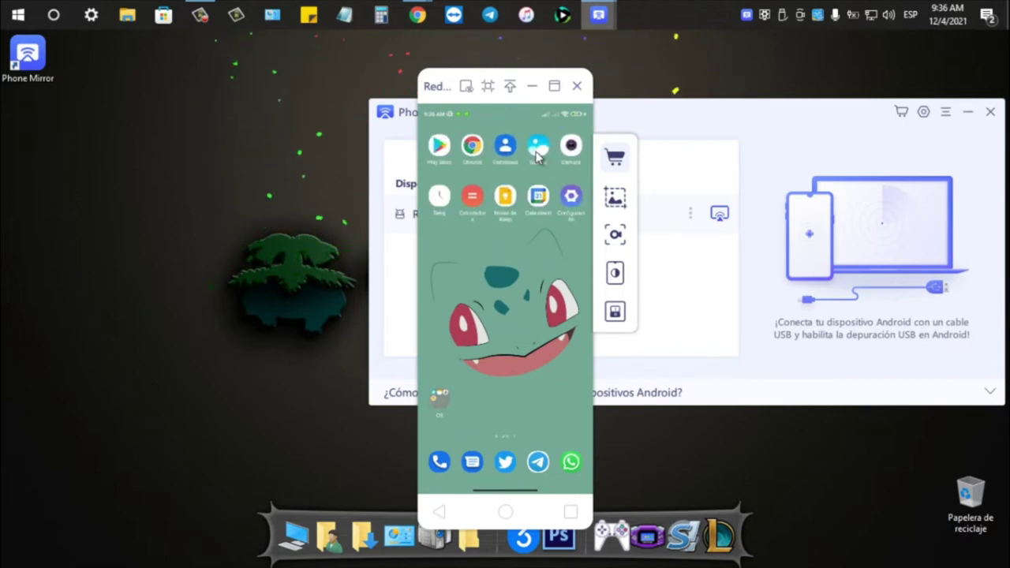
pyautogui.moveTo(426, 88); pyautogui.dragTo(65, 105)
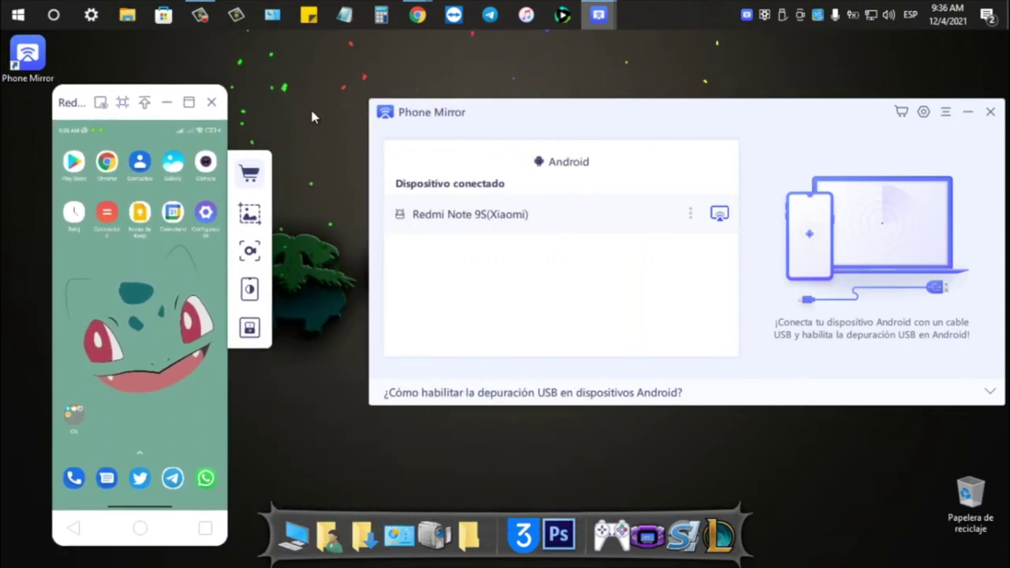
# Step: Hide the phone's mirror window and bring it back from the connected Redmi Note 9S entry
pyautogui.click(103, 103)
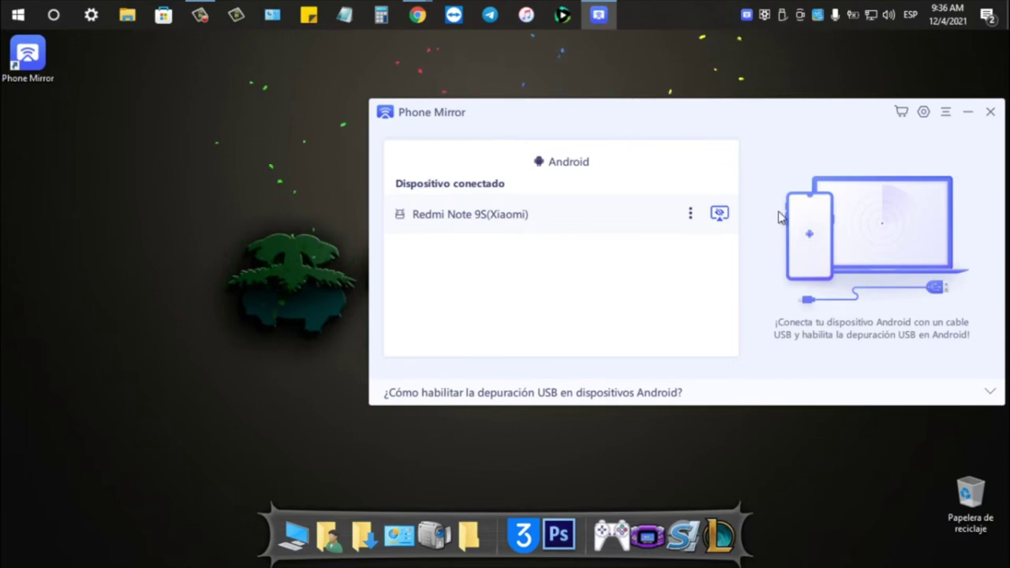
pyautogui.click(720, 214)
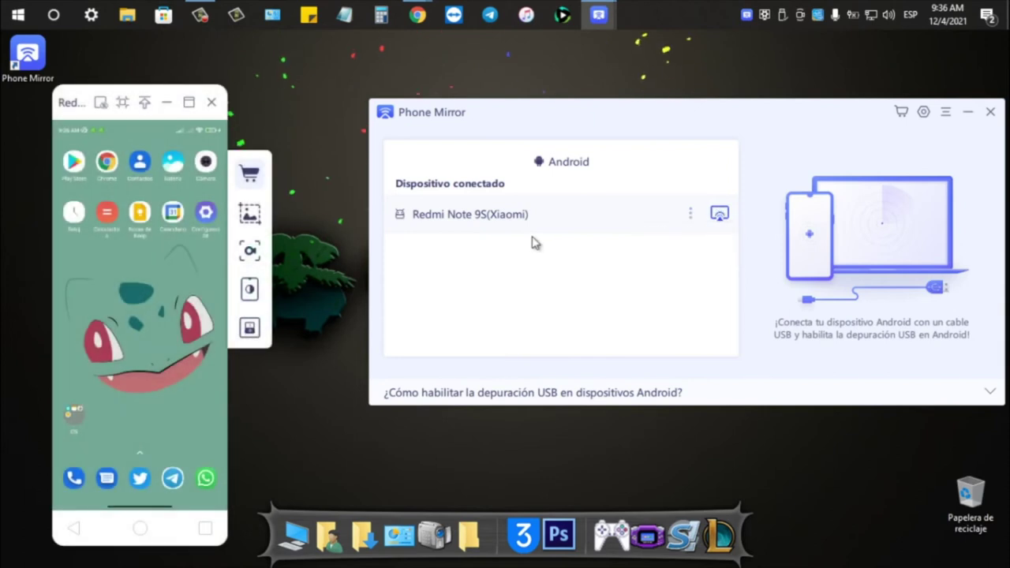
# Step: Take a screenshot of the mirrored phone screen and dismiss its preview
pyautogui.click(249, 215)
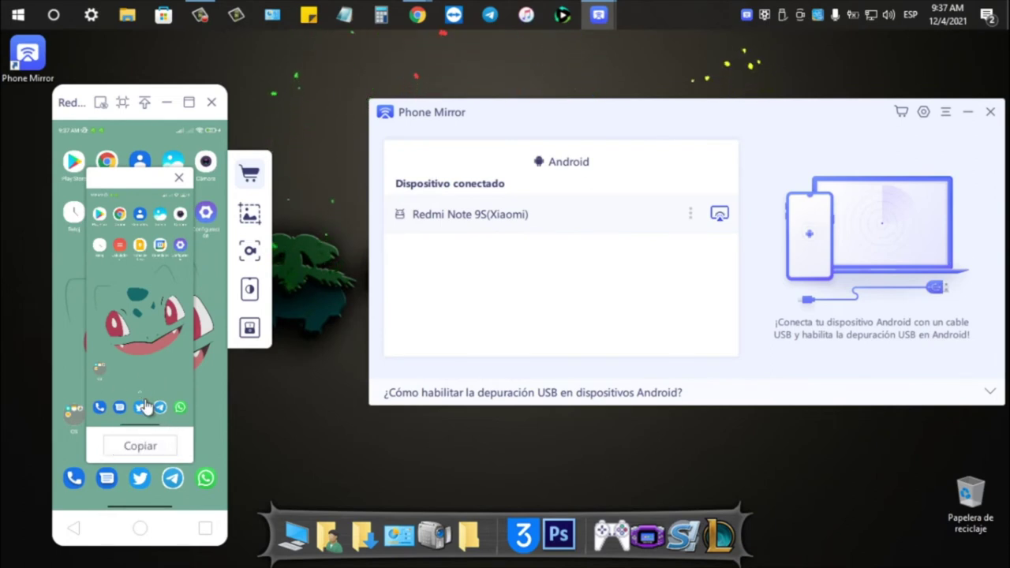
pyautogui.click(179, 178)
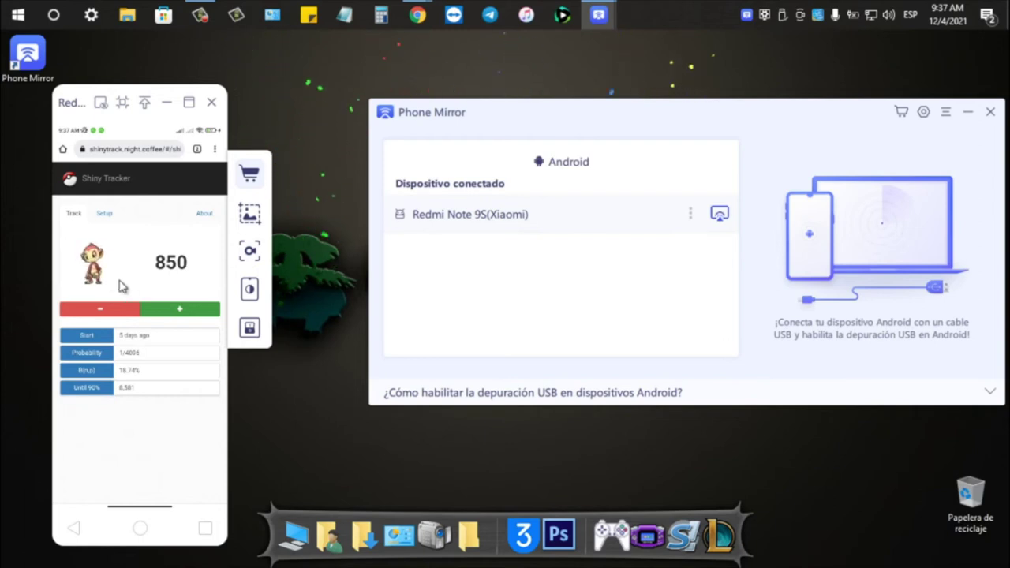
# Step: Record the mirrored phone screen while Shiny Tracker is open, stop the recording and dismiss its preview
pyautogui.click(248, 255)
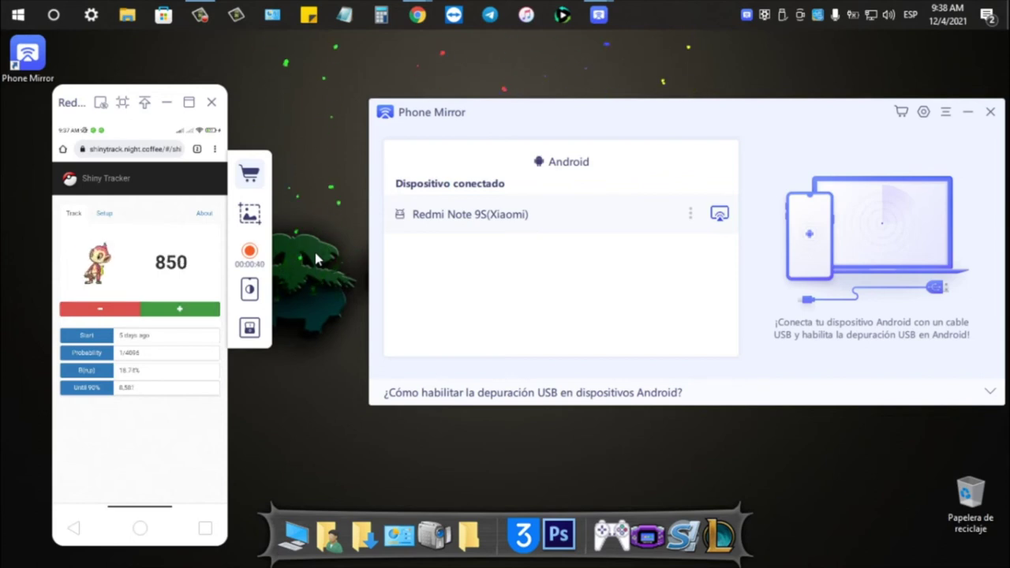
pyautogui.click(251, 252)
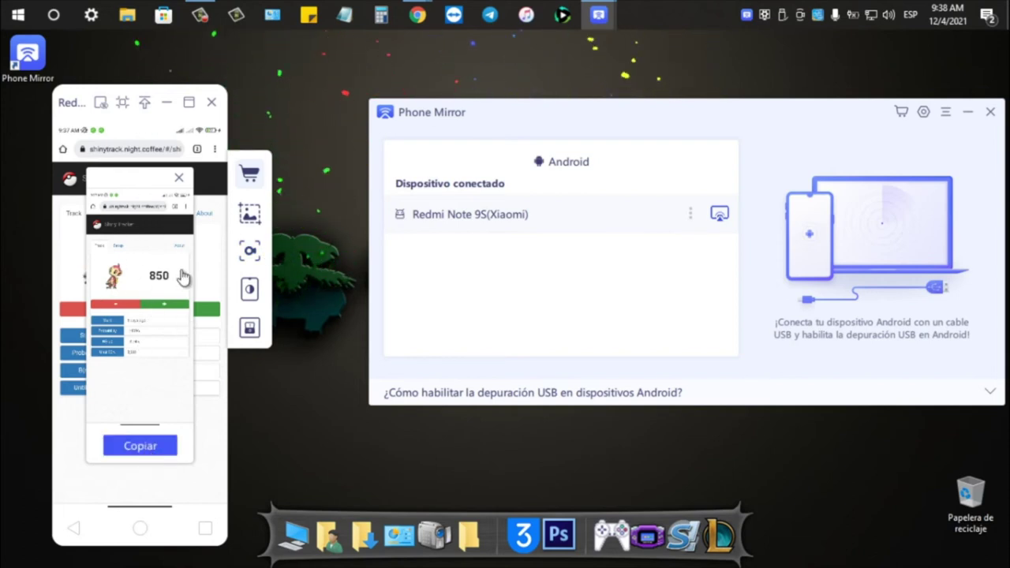
pyautogui.click(180, 182)
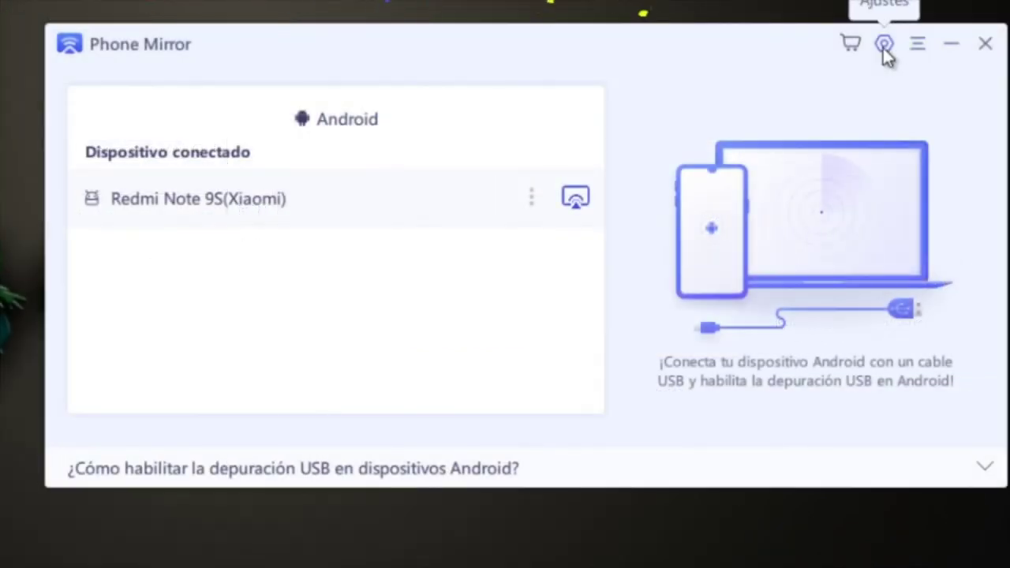
# Step: Set the Android screen mirroring frame rate to 60FPS in the settings
pyautogui.click(883, 46)
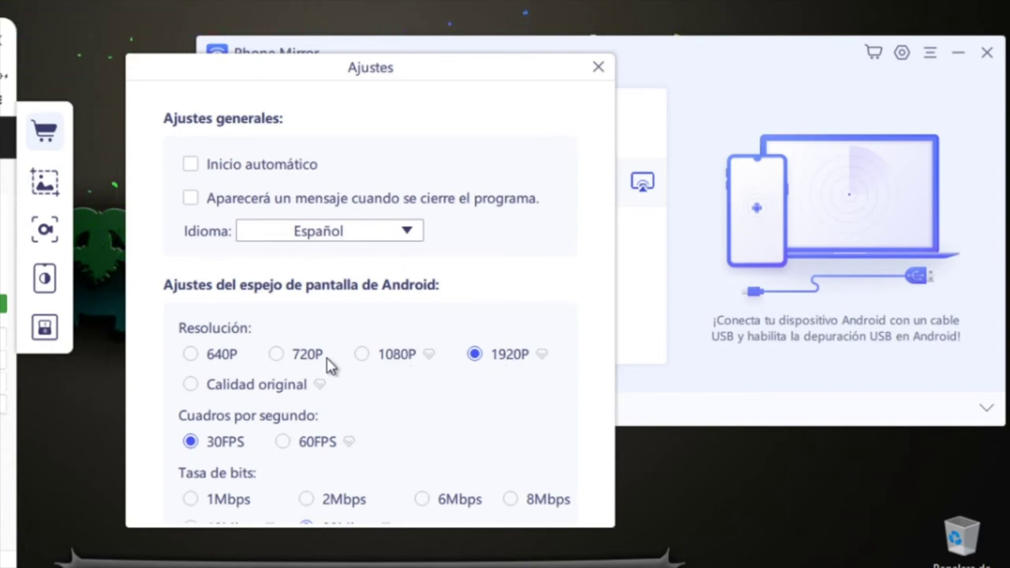
pyautogui.scroll(-3, 406, 403)
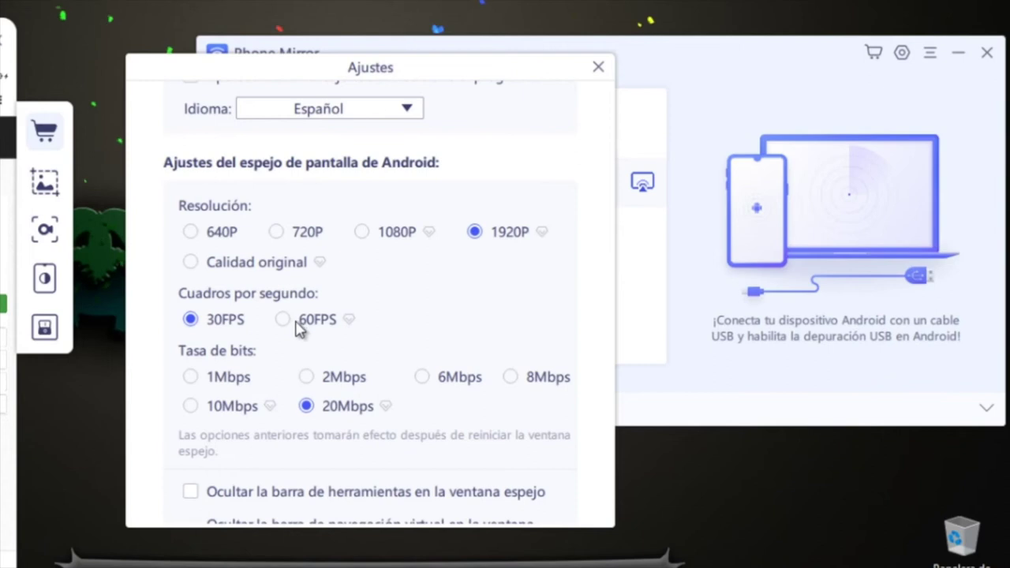
pyautogui.click(300, 325)
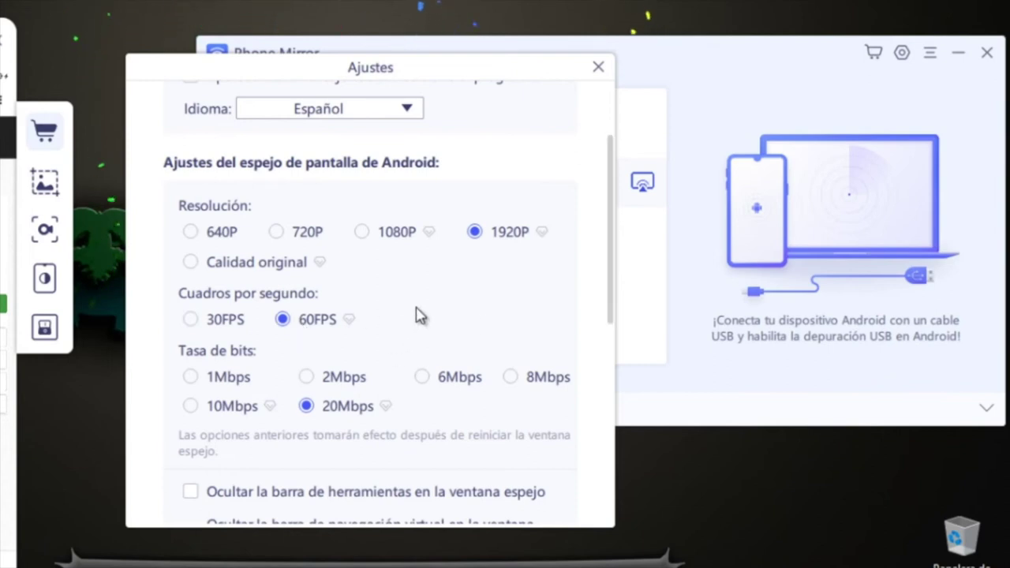
# Step: Review the bit rate, screenshot and recording output formats, watermark option and save path, leaving the save folder as it is
pyautogui.scroll(-3, 419, 317)
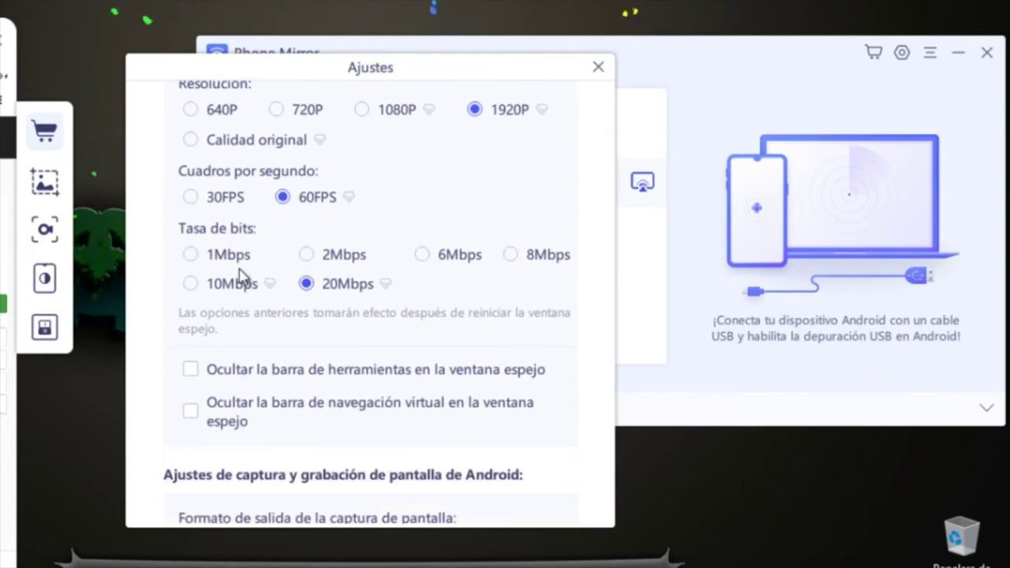
pyautogui.scroll(-3, 444, 293)
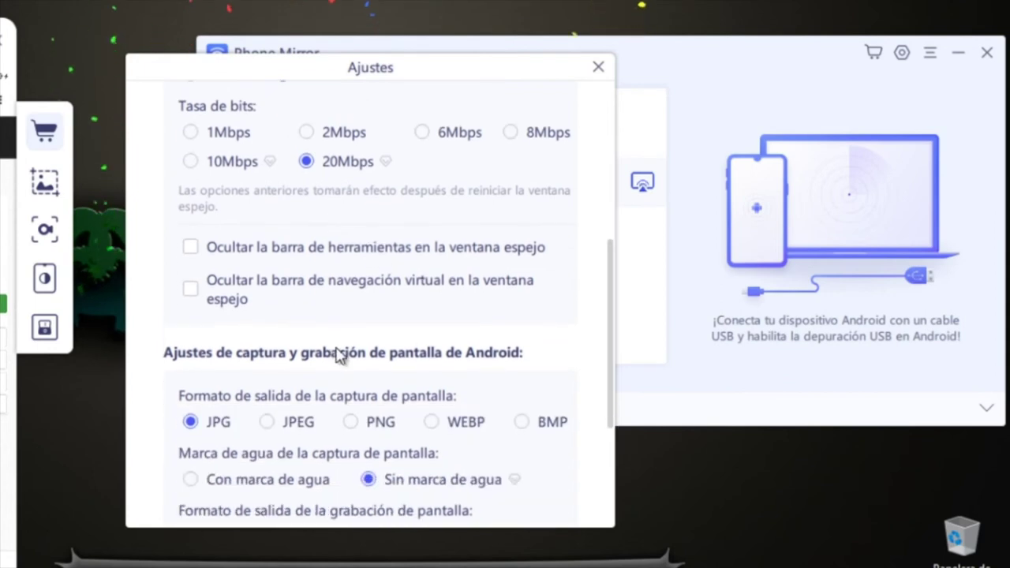
pyautogui.scroll(-3, 331, 404)
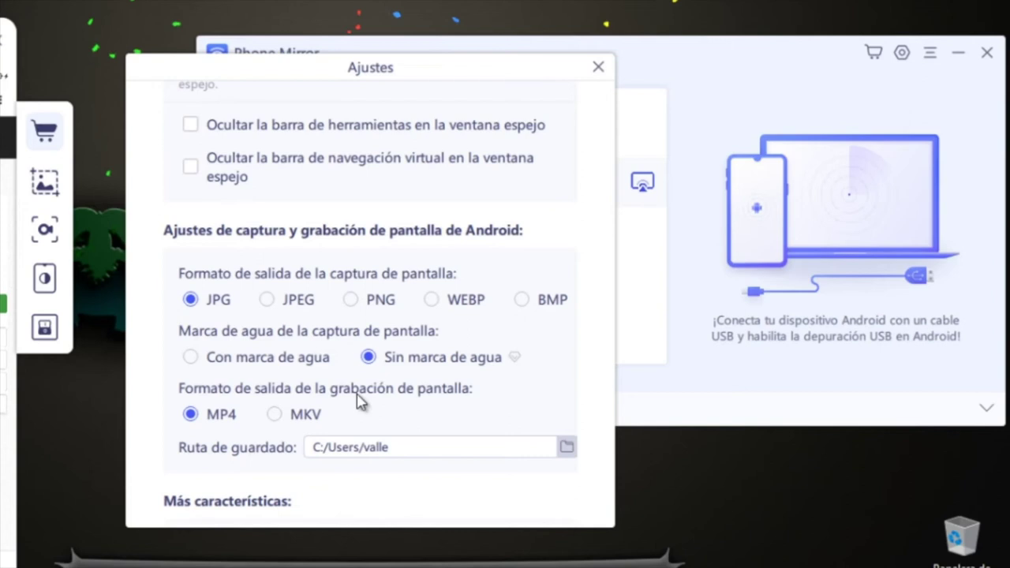
pyautogui.scroll(-3, 371, 394)
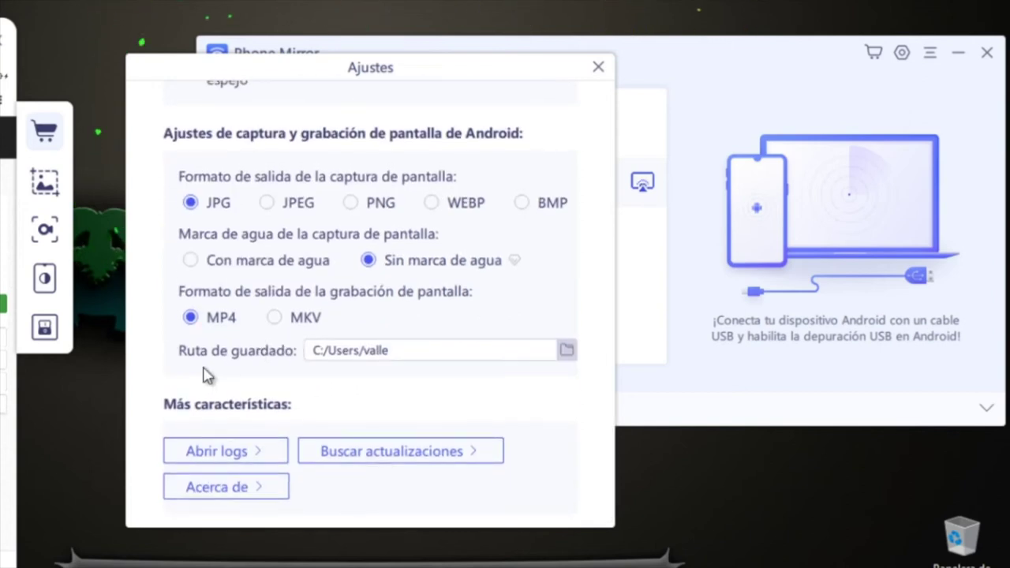
pyautogui.click(568, 352)
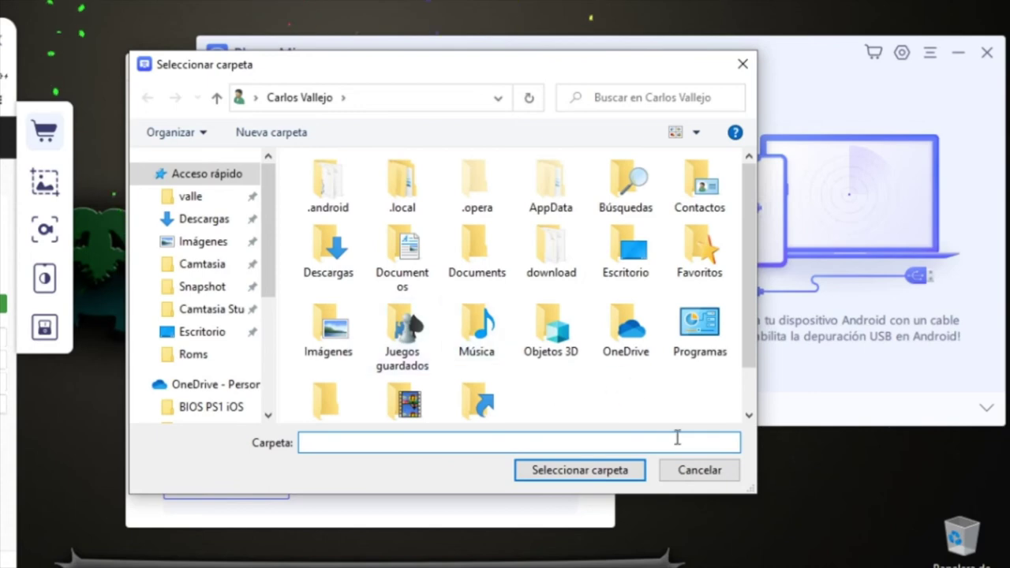
pyautogui.click(699, 470)
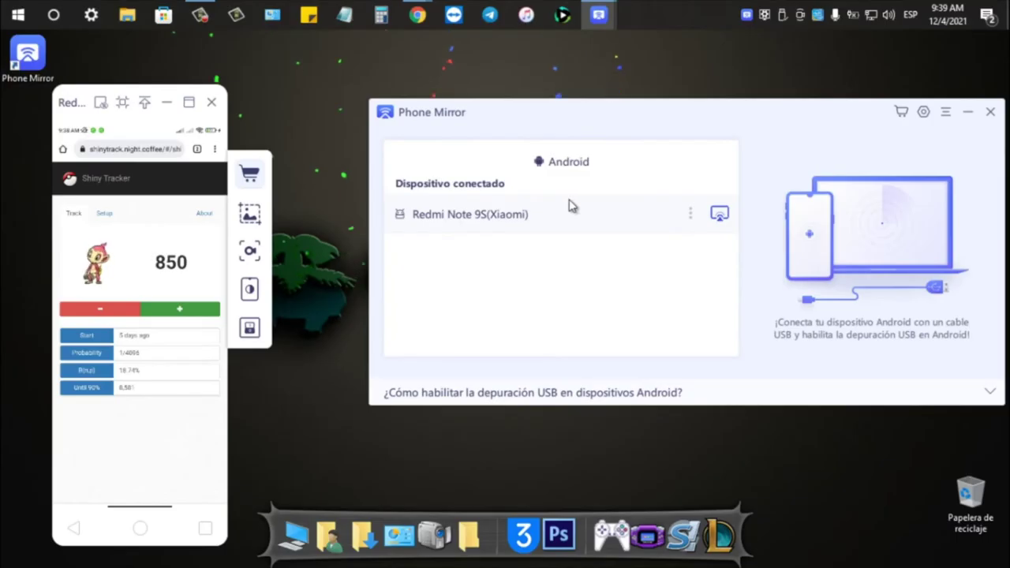
pyautogui.click(251, 292)
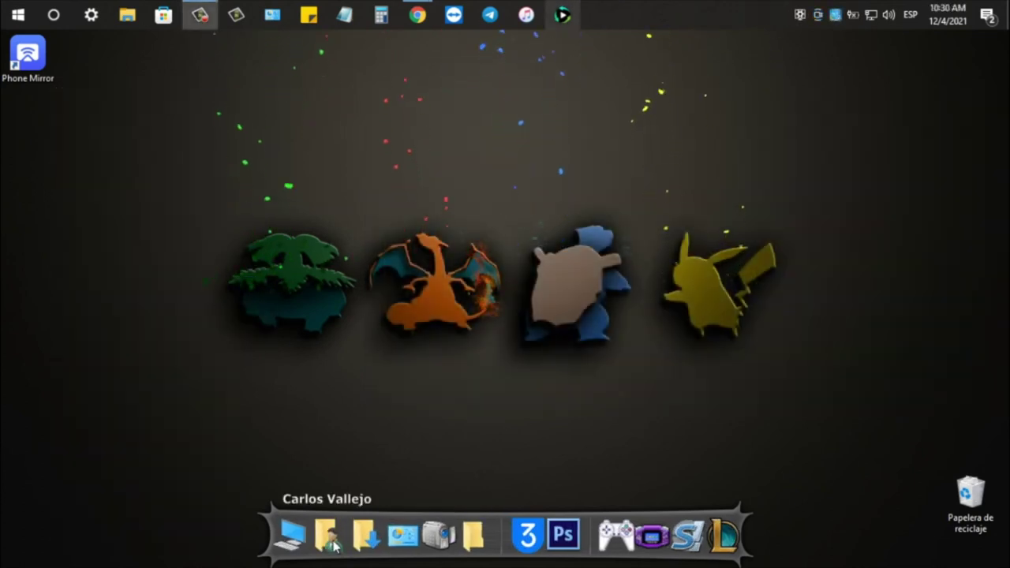
# Step: Open the Screenshot folder inside Tenorshare PhoneMirror in the personal user folder
pyautogui.click(333, 543)
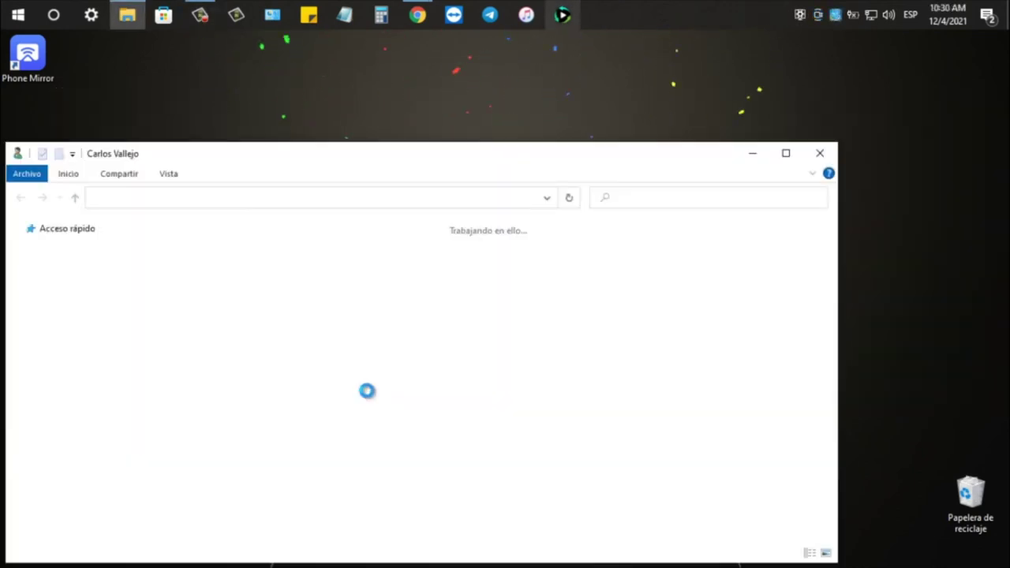
pyautogui.click(548, 320)
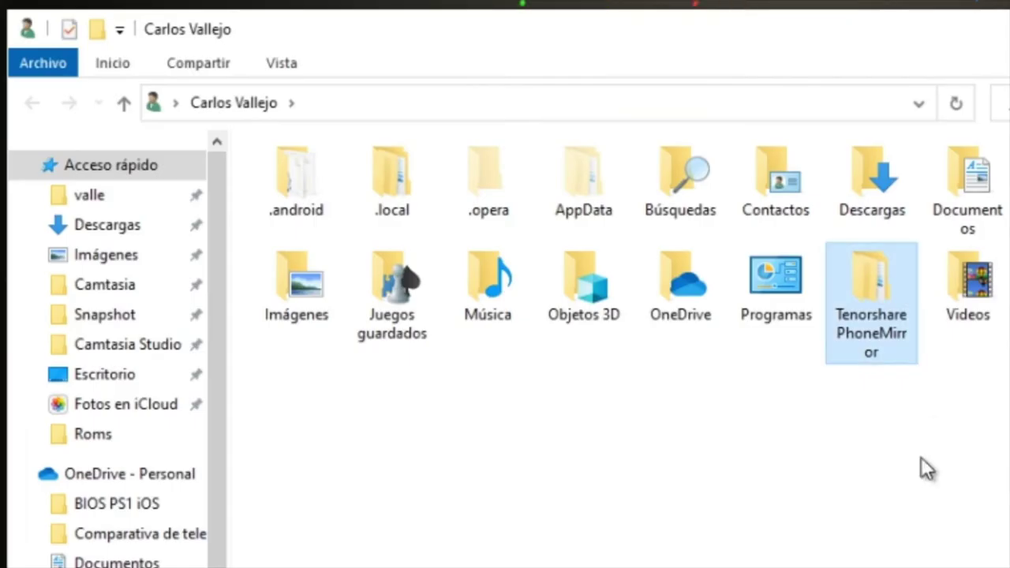
pyautogui.press('Return')
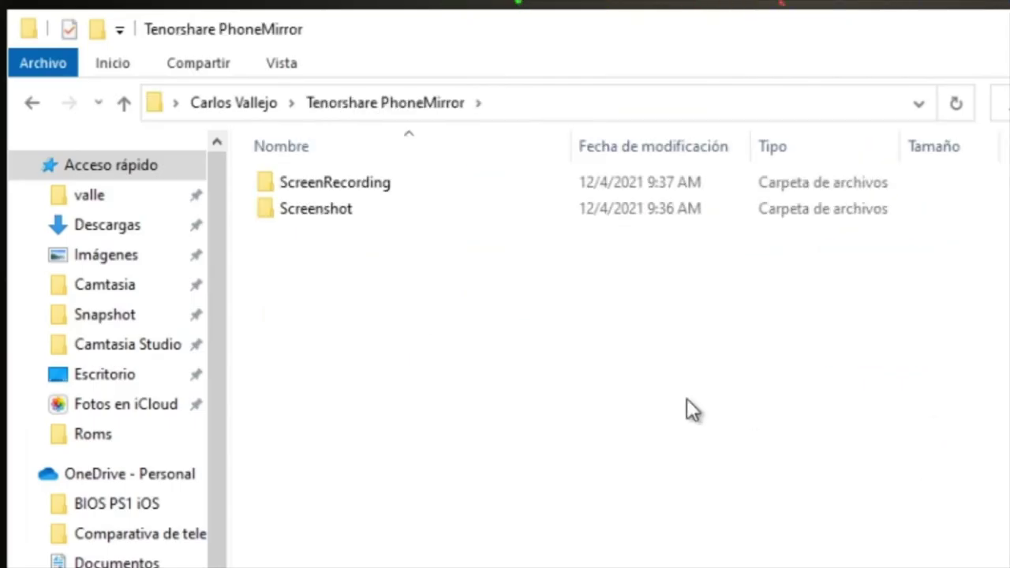
pyautogui.doubleClick(342, 219)
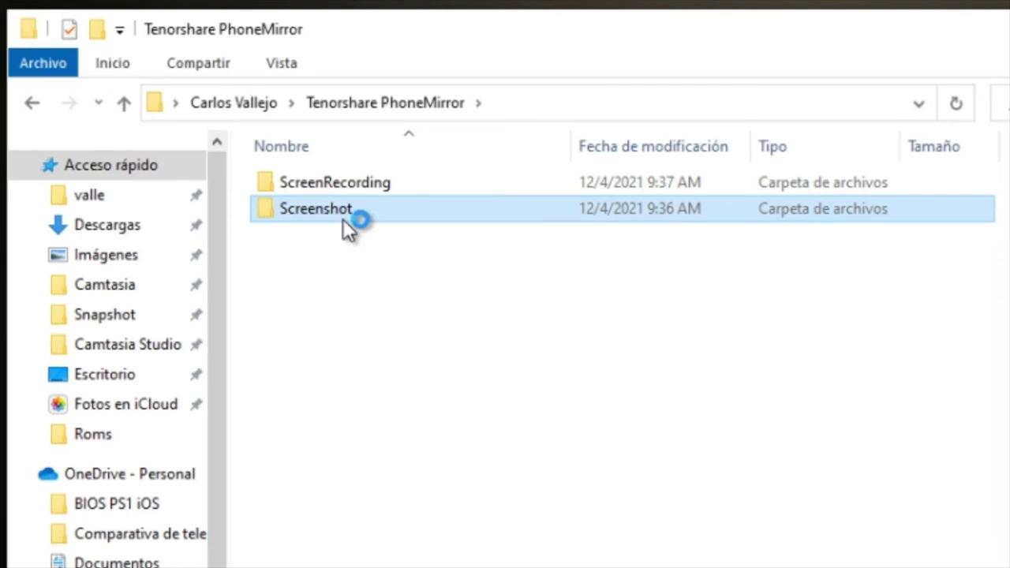
pyautogui.click(411, 264)
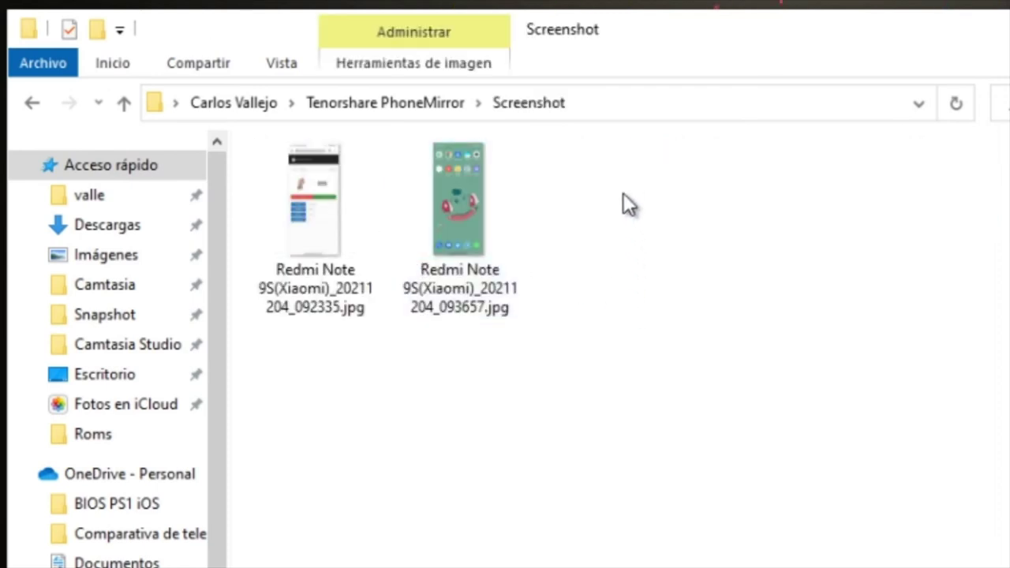
# Step: View the saved screenshot ending in 093657.jpg, zooming in and back out, and close the photo viewer
pyautogui.moveTo(624, 168); pyautogui.dragTo(289, 455)
pyautogui.click(434, 275)
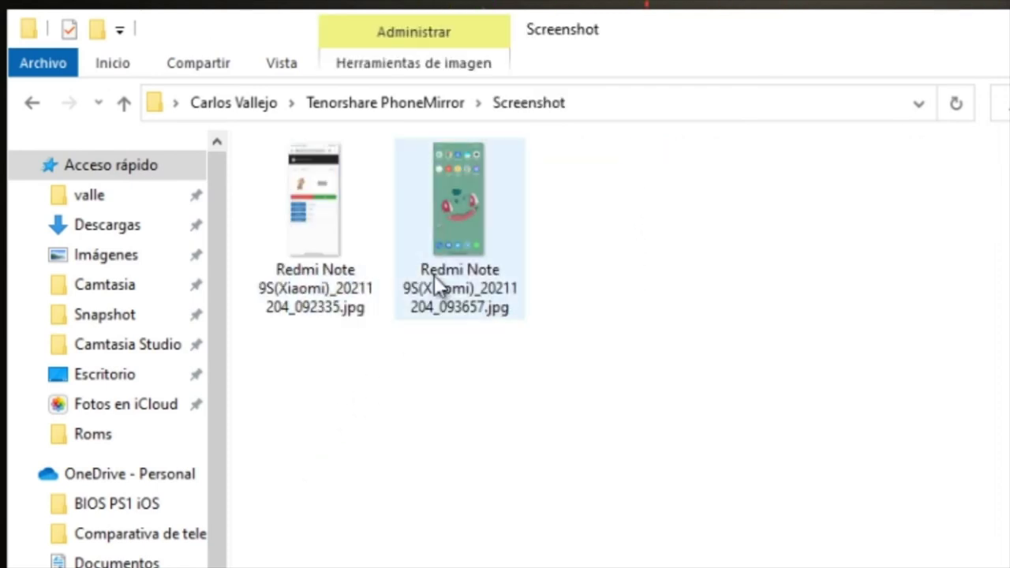
pyautogui.doubleClick(478, 201)
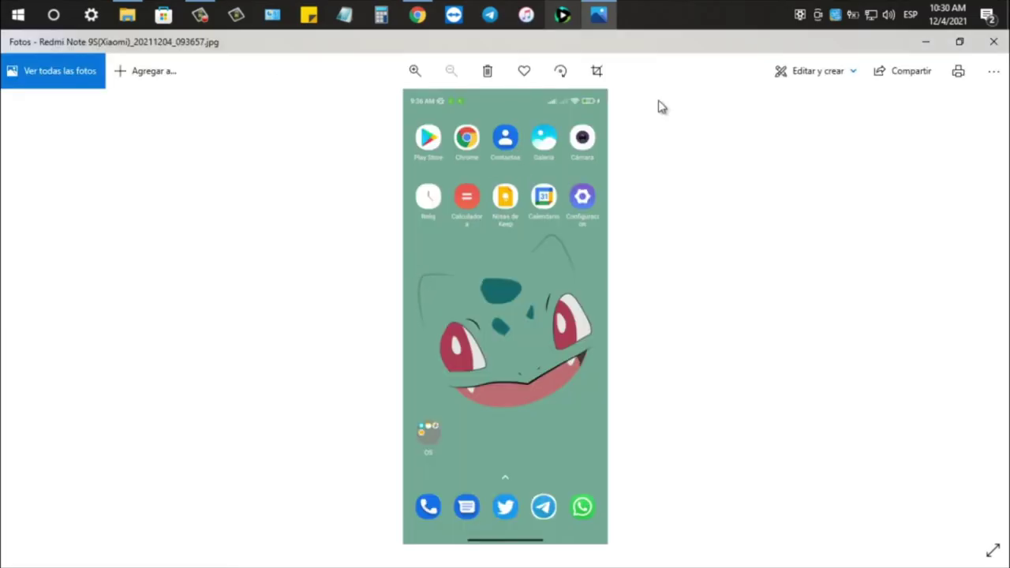
pyautogui.click(415, 71)
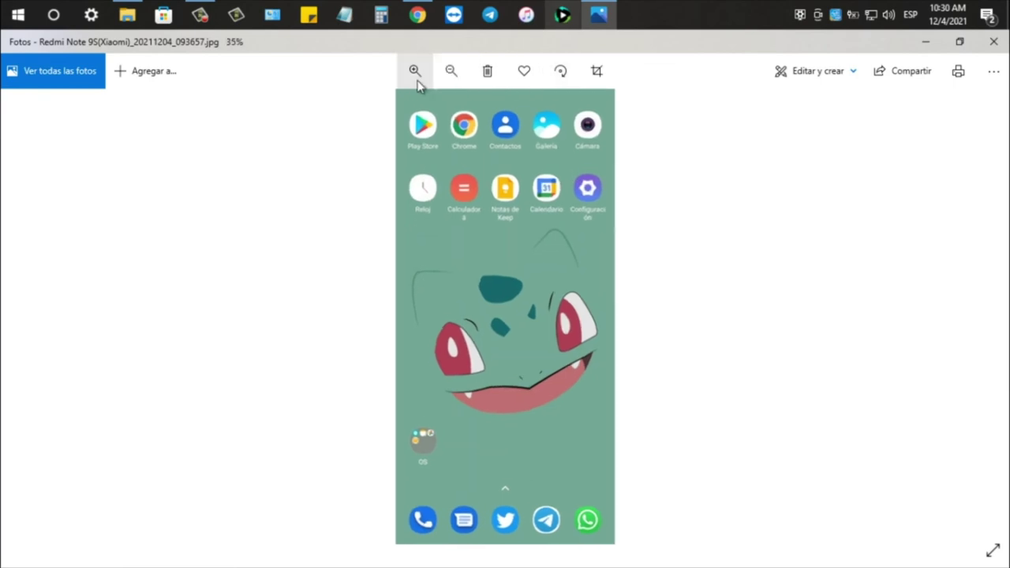
pyautogui.click(451, 73)
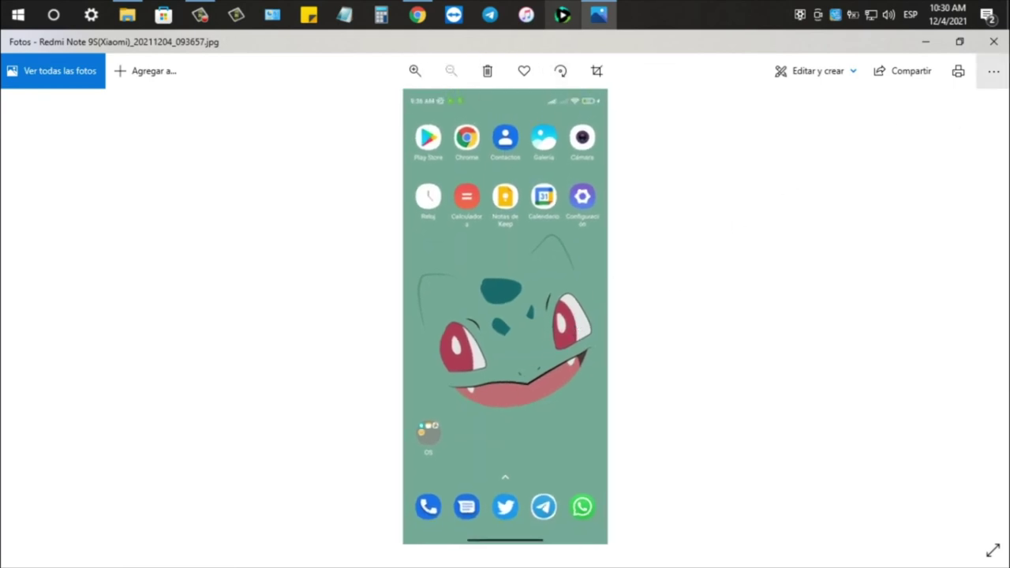
pyautogui.click(993, 41)
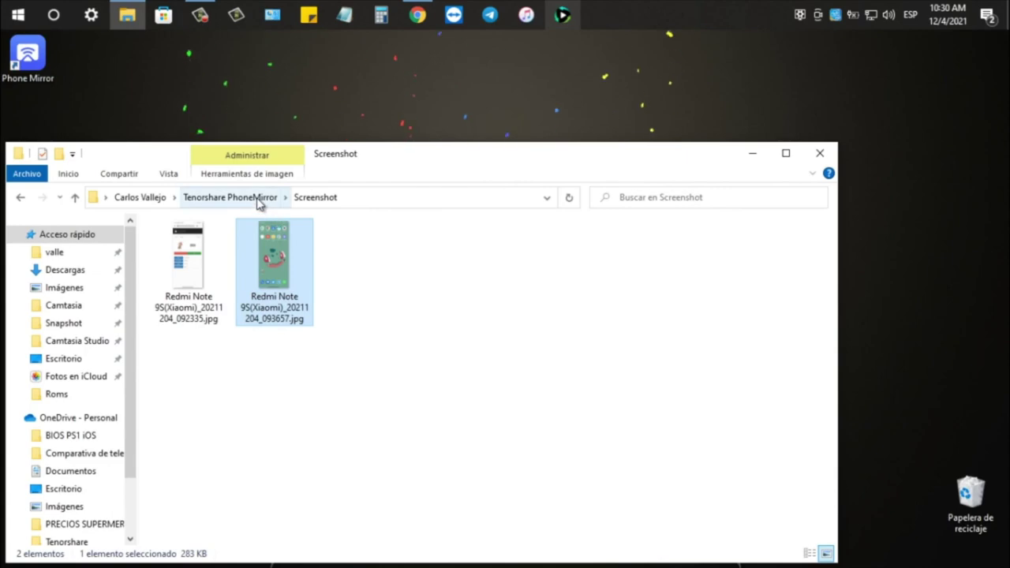
# Step: Return to the Tenorshare PhoneMirror folder and open its ScreenRecording subfolder
pyautogui.click(264, 199)
pyautogui.click(204, 247)
pyautogui.doubleClick(327, 183)
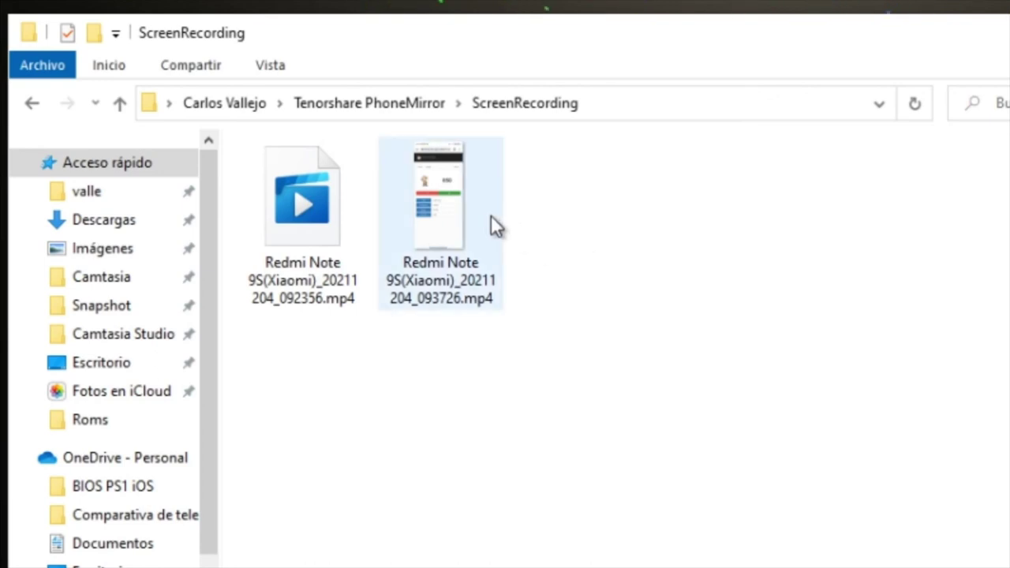
# Step: Play the phone recording ending in 093726.mp4 and reposition the video player window
pyautogui.click(467, 216)
pyautogui.doubleClick(463, 207)
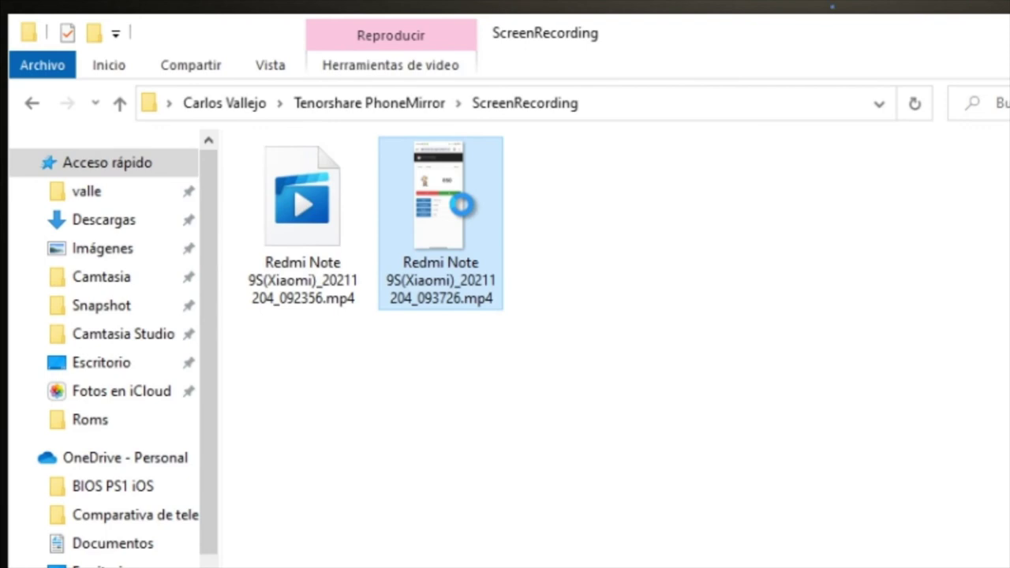
pyautogui.rightClick(465, 213)
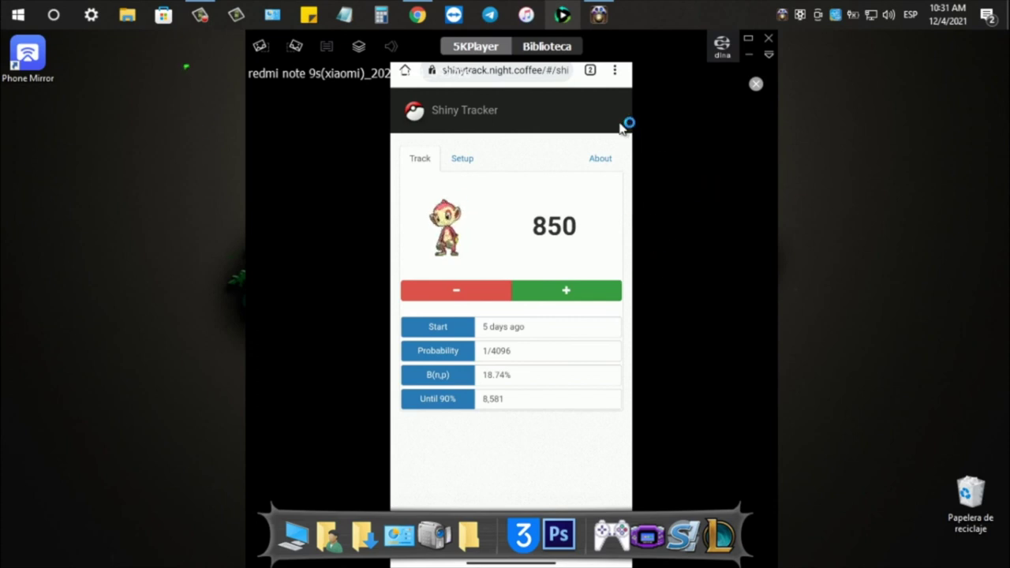
pyautogui.moveTo(627, 60); pyautogui.dragTo(781, 54)
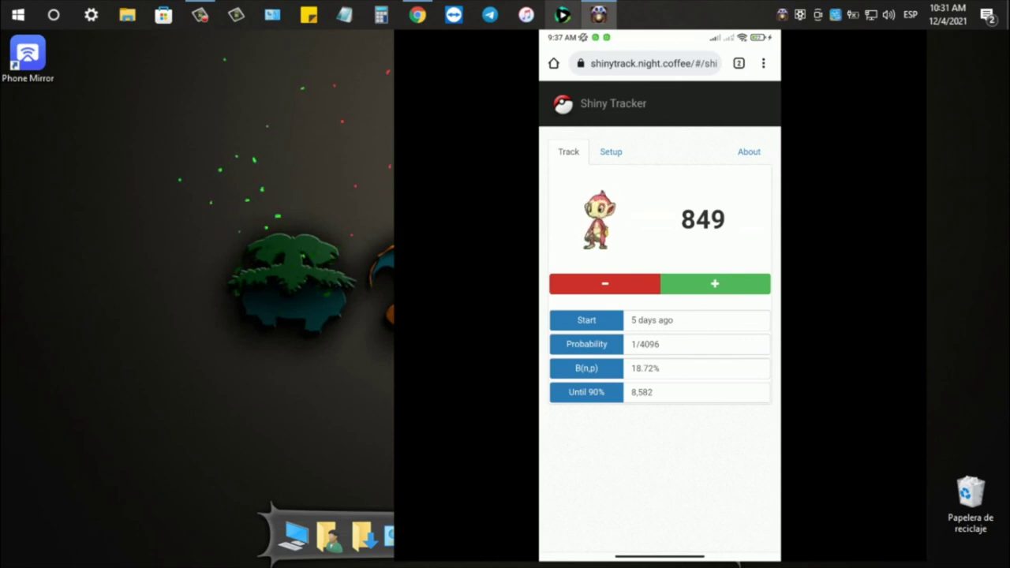
pyautogui.moveTo(859, 231)
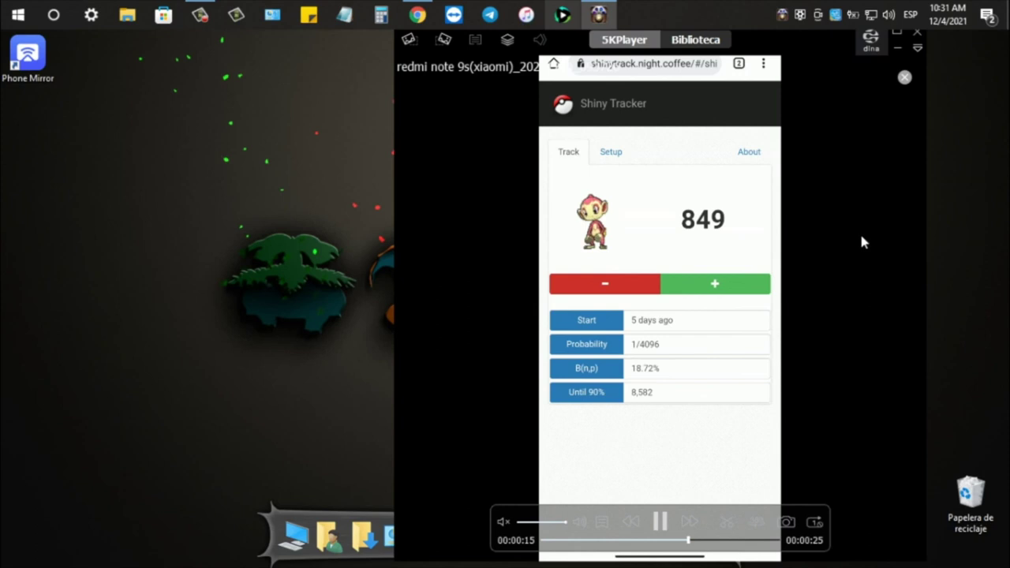